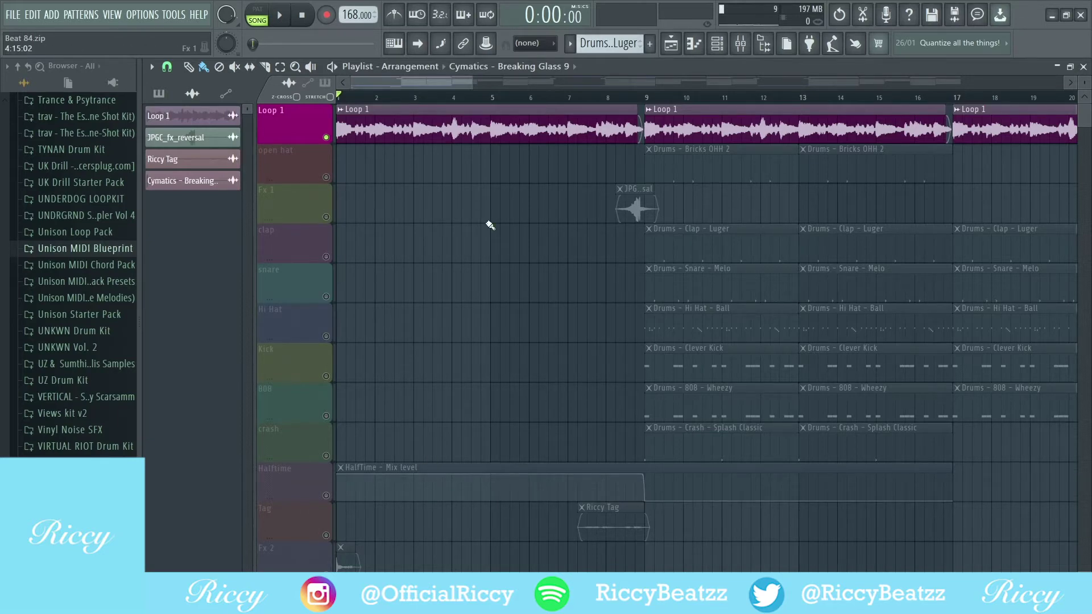
Play Loop 1 on its own from the start and inspect its sample settings and mixer effects
key(space)
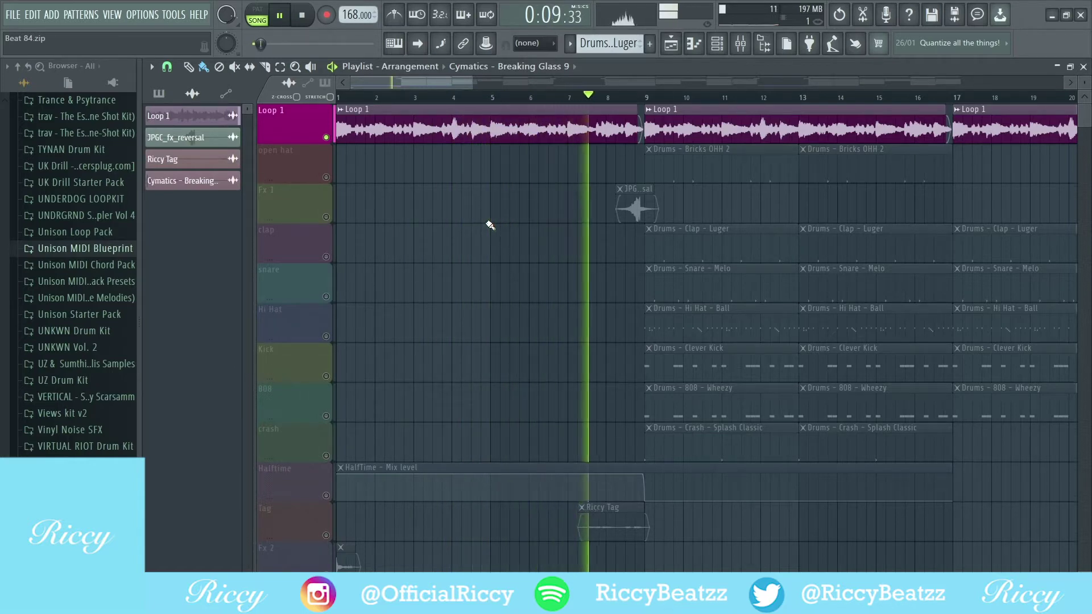
key(space)
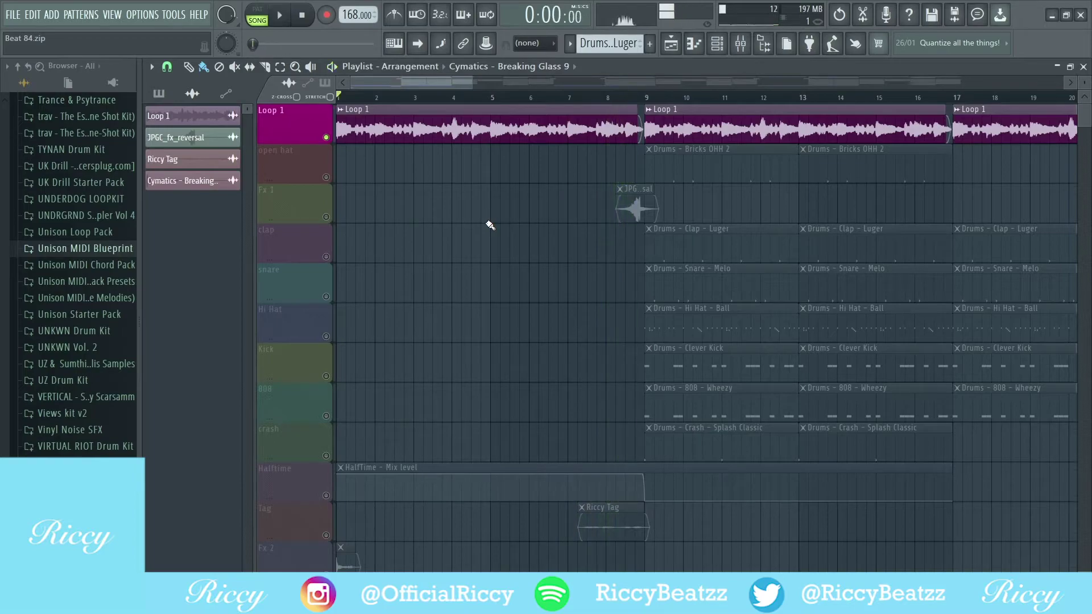
double_click(466, 136)
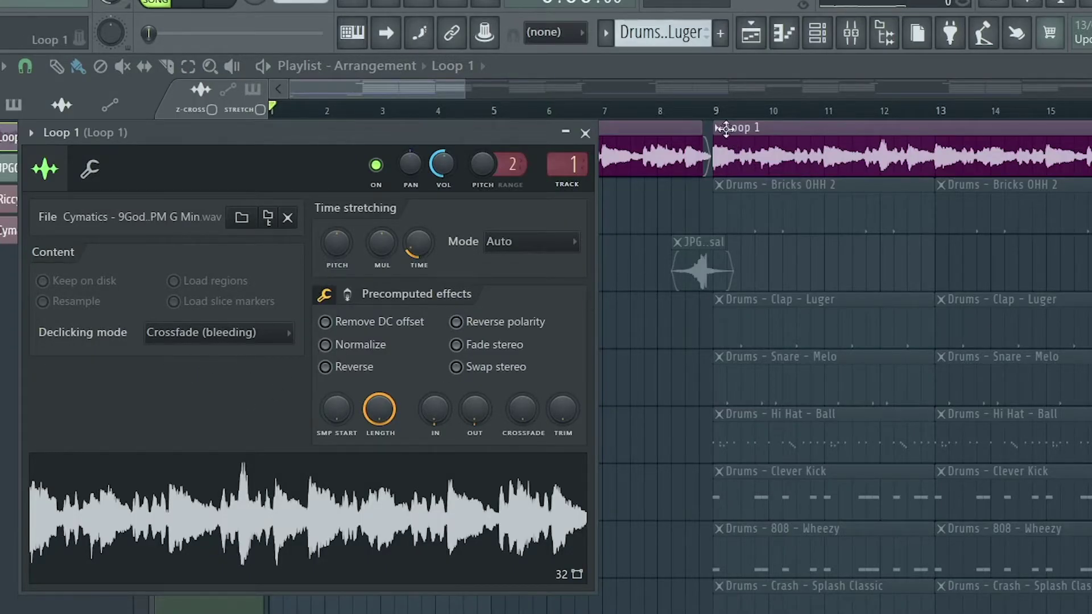
click(860, 36)
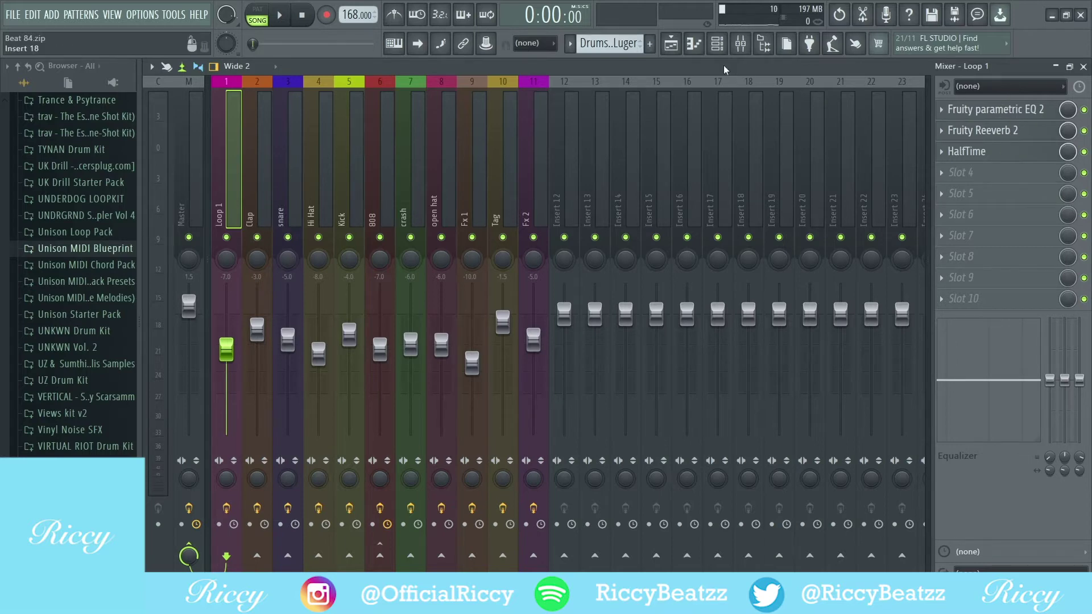
Unmute the Halftime automation track in the playlist and play the intro through the start of bar 9
click(677, 47)
click(326, 497)
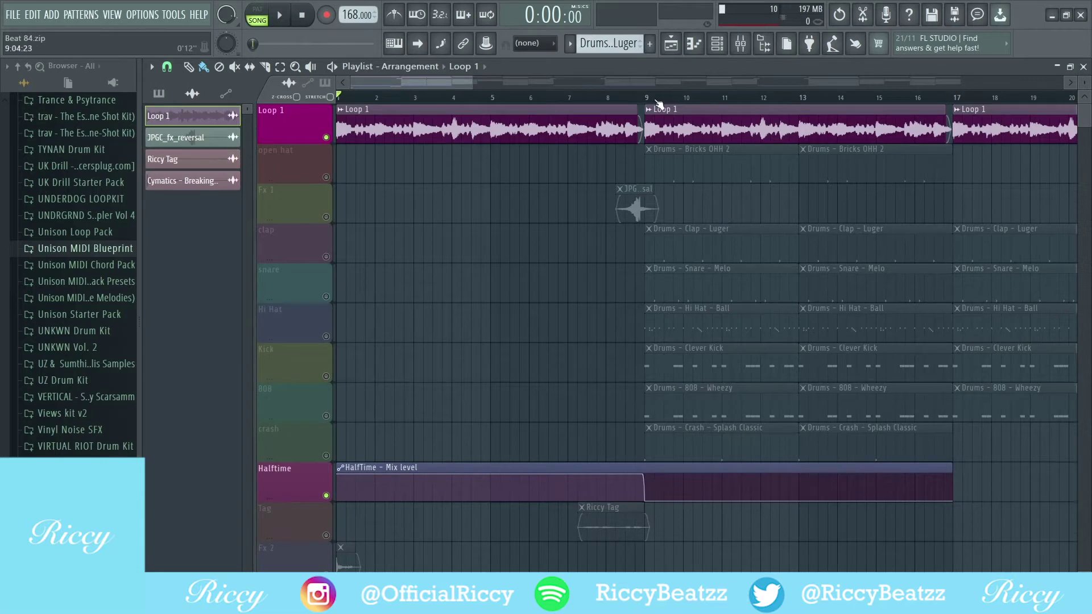
key(space)
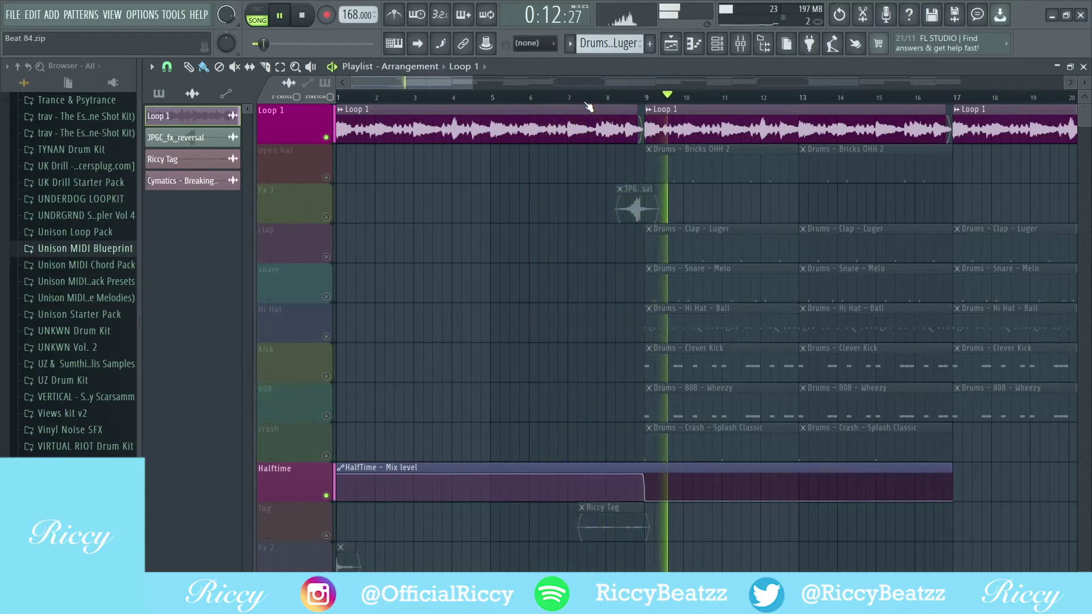
key(space)
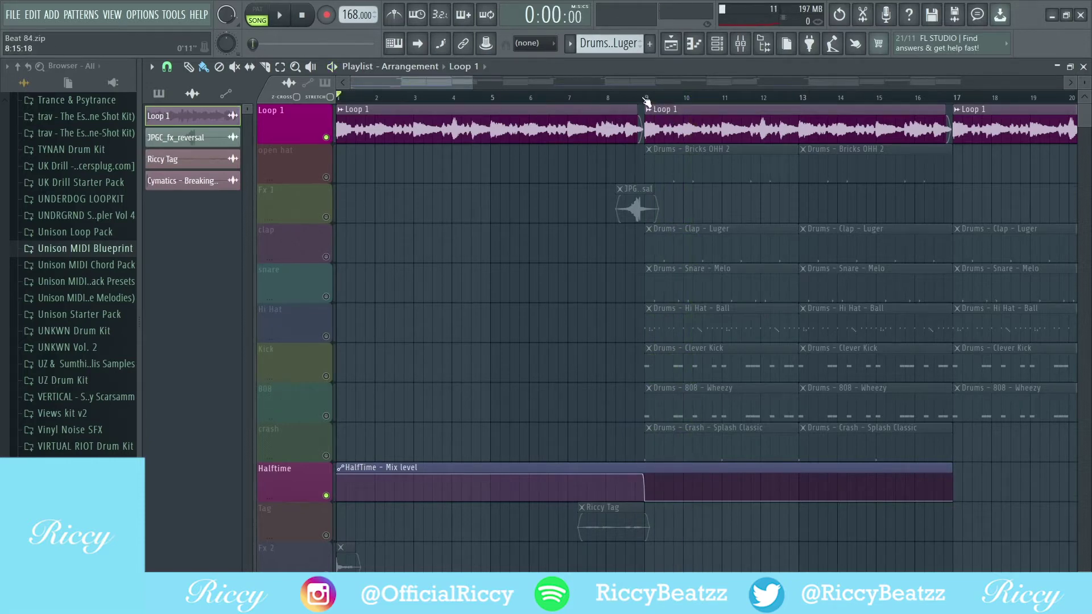
Select bars 9 to 16 on the playlist timeline and play them with the clap track unmuted
drag(646, 101, 954, 111)
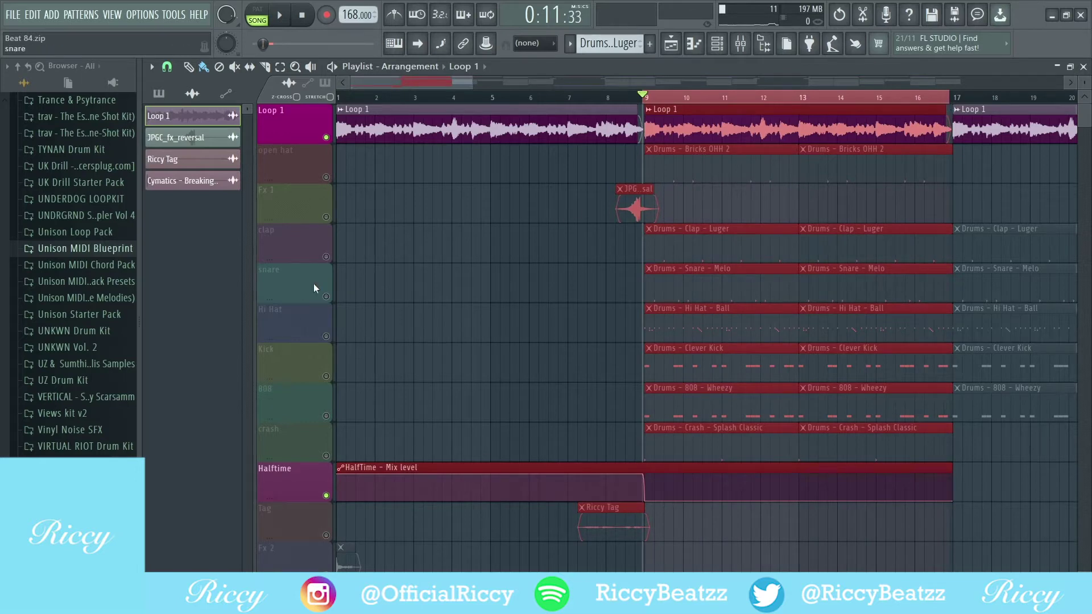
click(328, 258)
key(space)
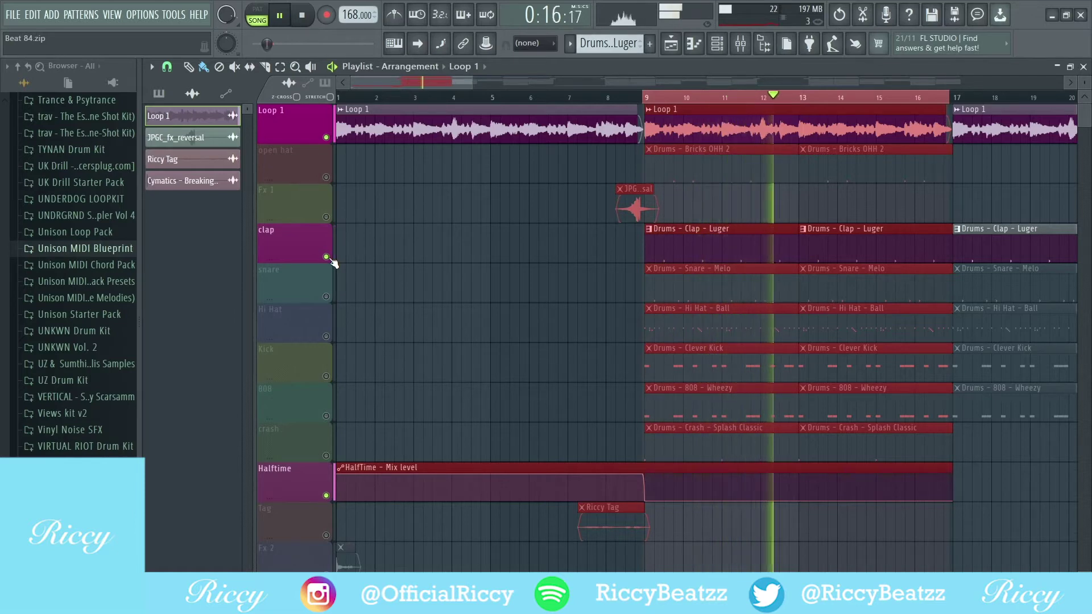
key(space)
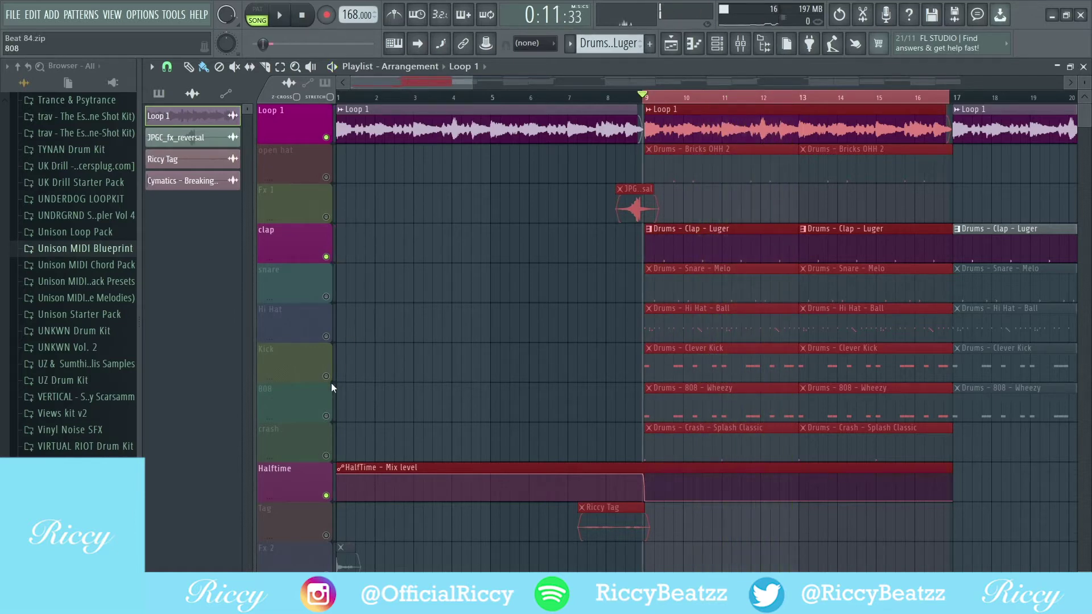
Unmute the Kick track and the 808 track one after the other, playing the selected bars after each
click(329, 380)
key(space)
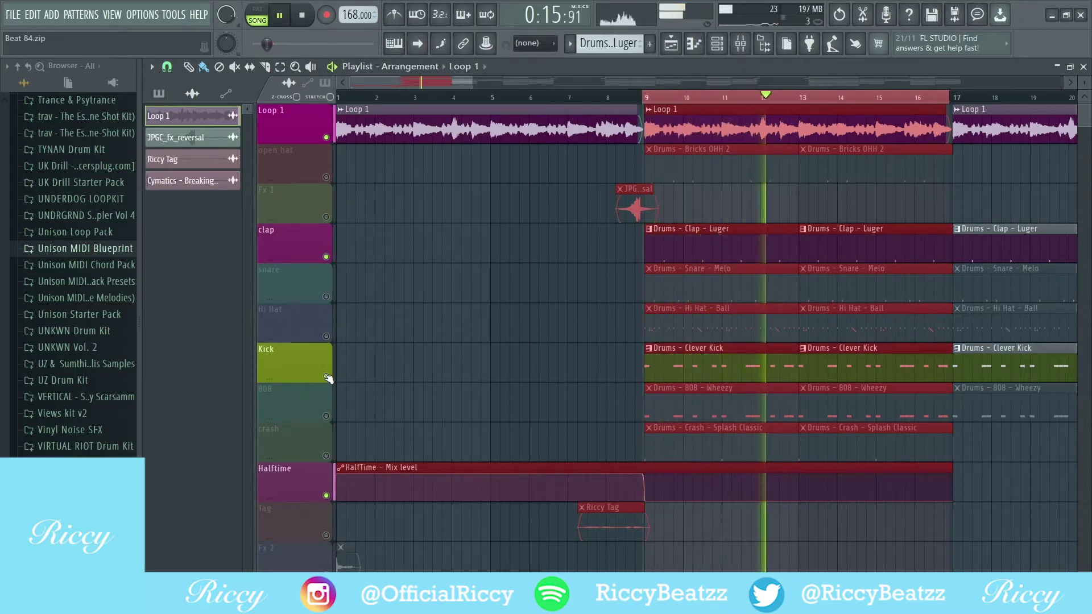
key(space)
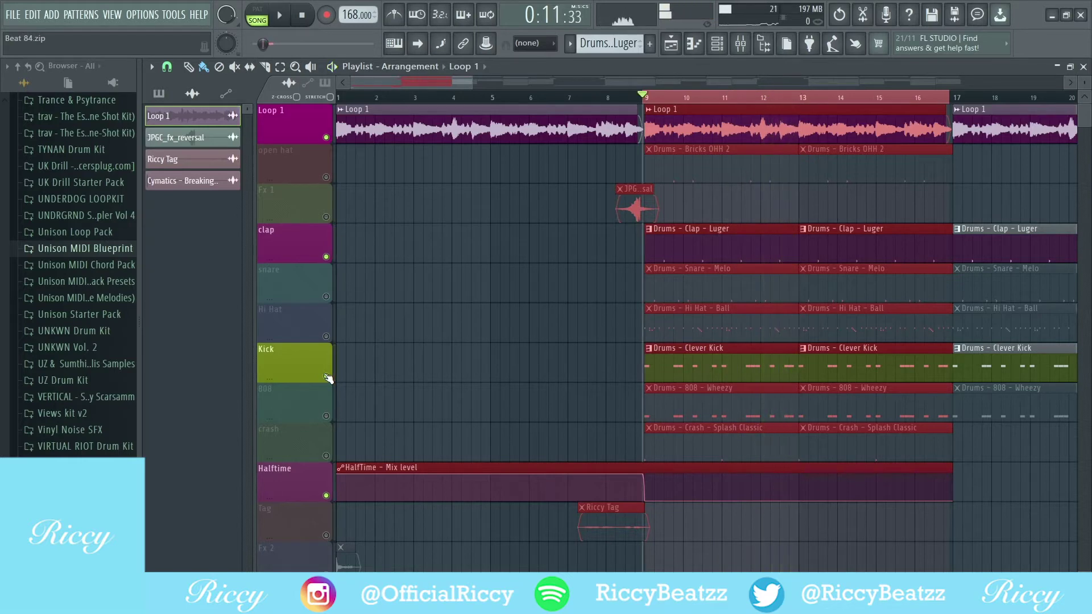
click(326, 416)
key(space)
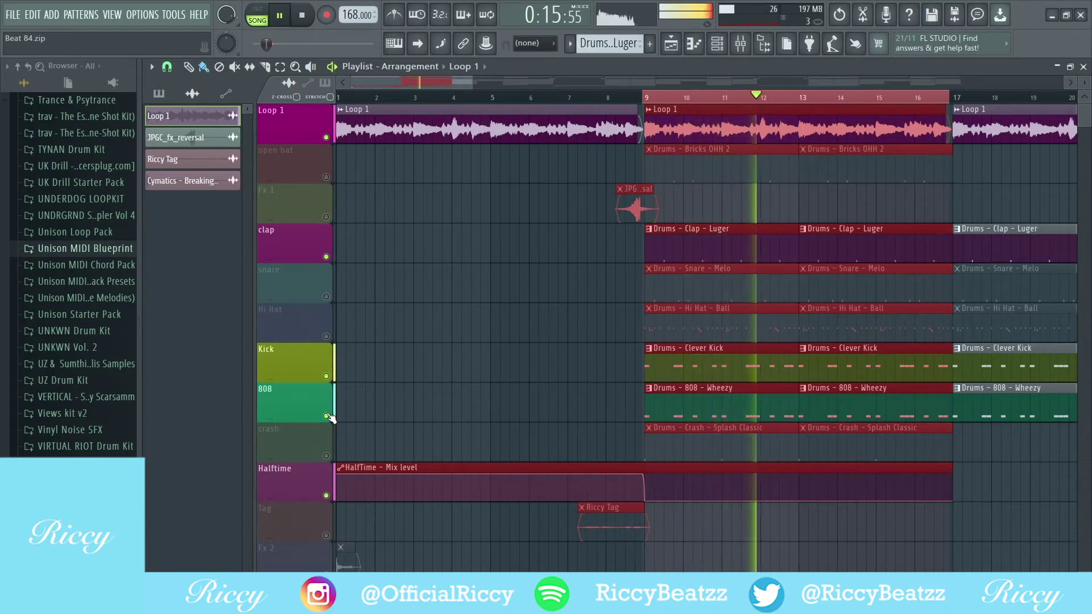
key(space)
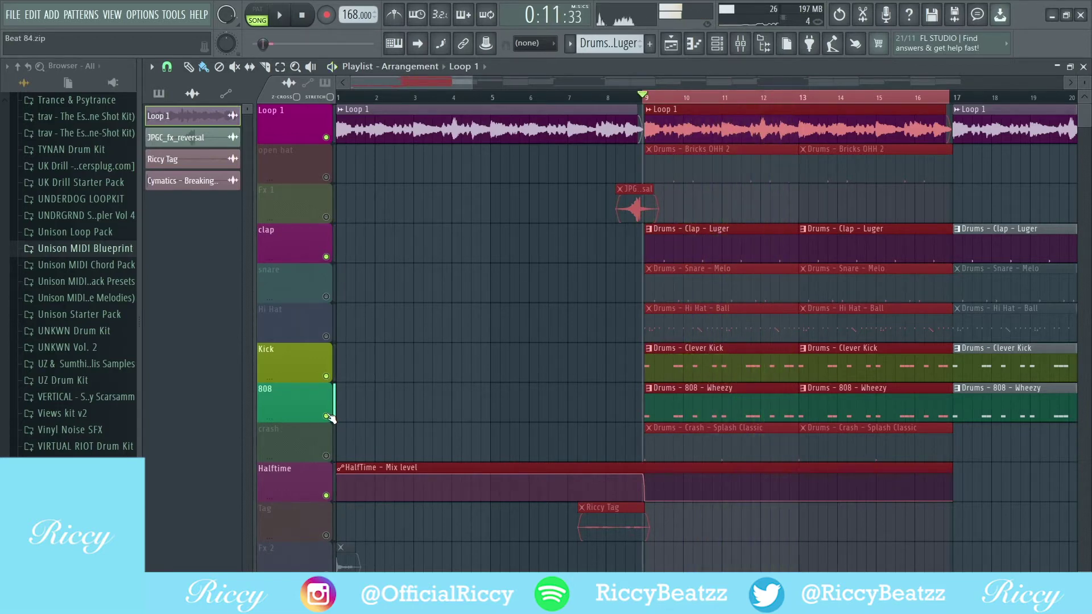
Unmute the snare track and the Hi Hat track one after the other, playing the selected bars after each
click(326, 296)
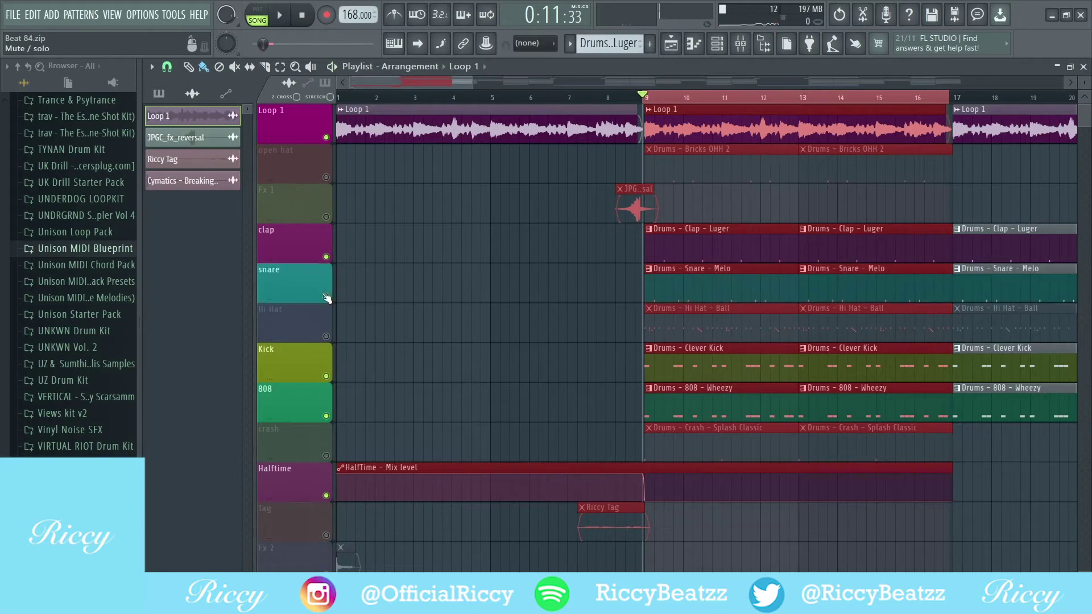
key(space)
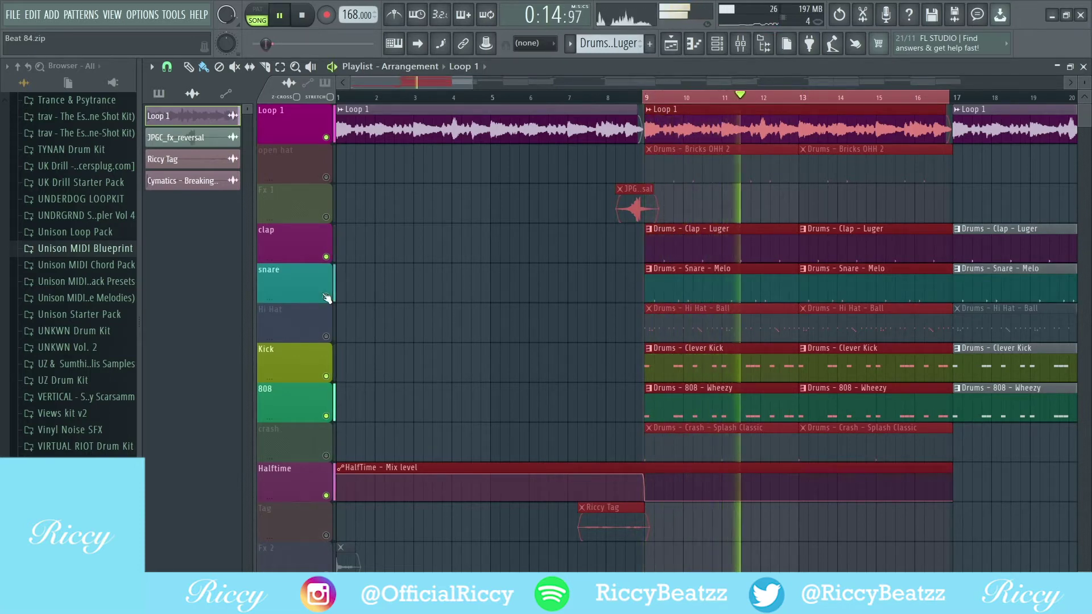
key(space)
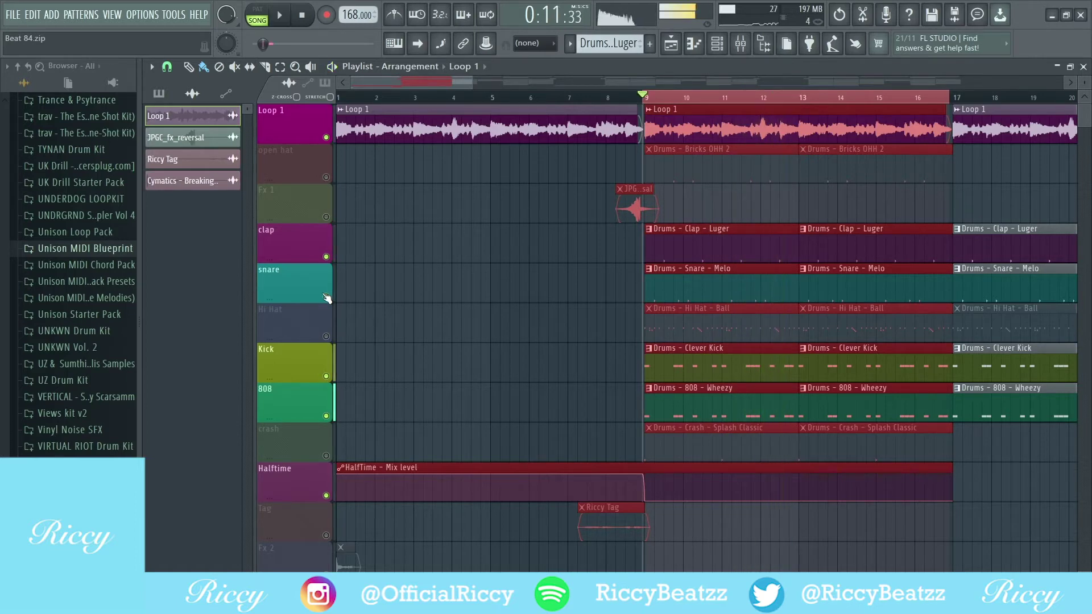
click(326, 336)
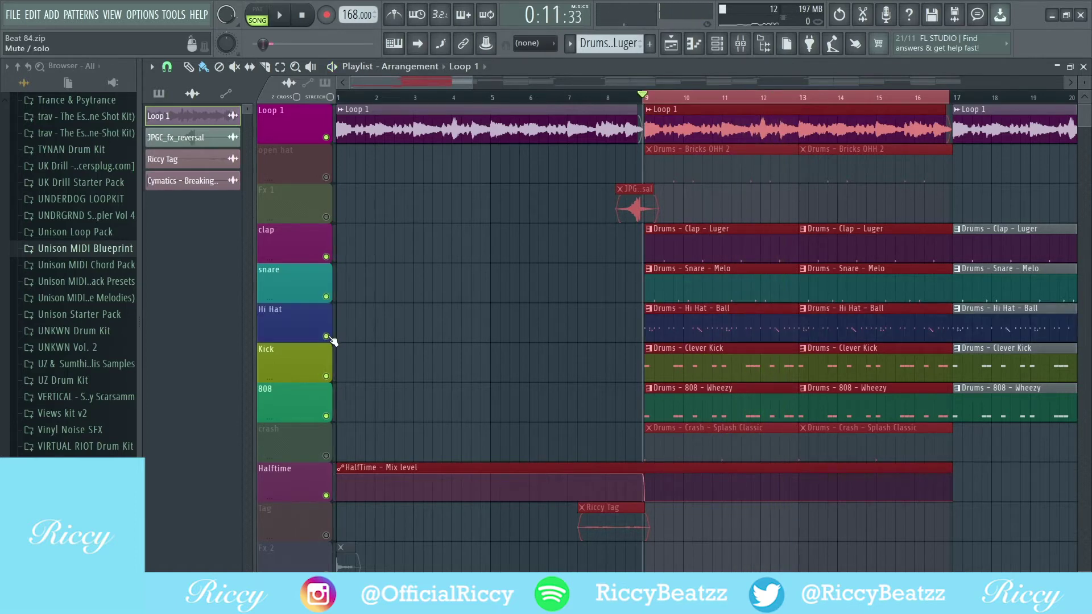
key(space)
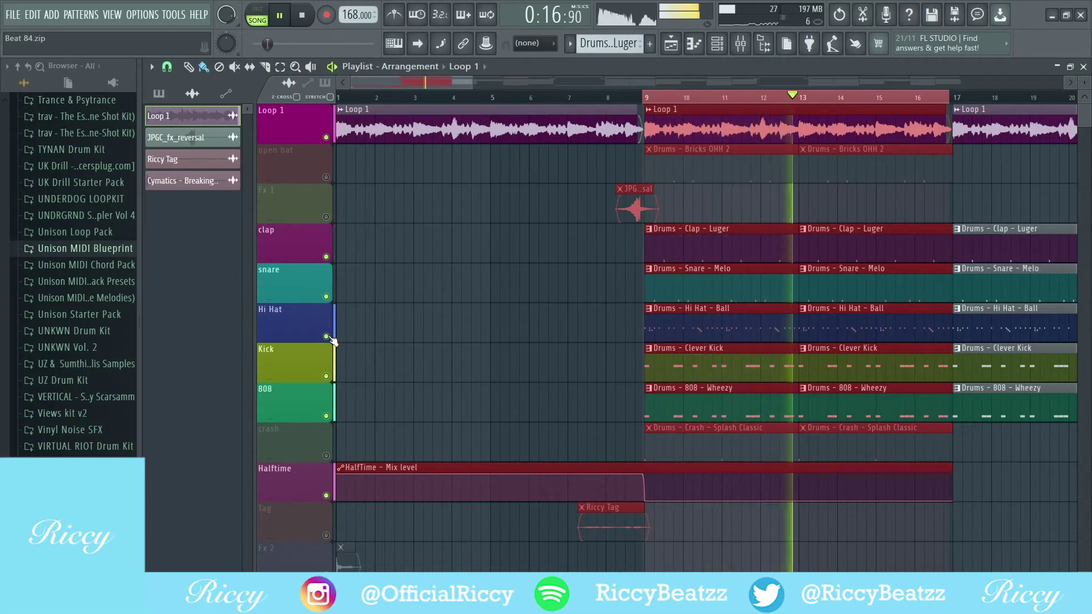
key(space)
Examine the notes of the Hi Hat - Ball pattern in the piano roll from bar 1, and return to the playlist
double_click(712, 317)
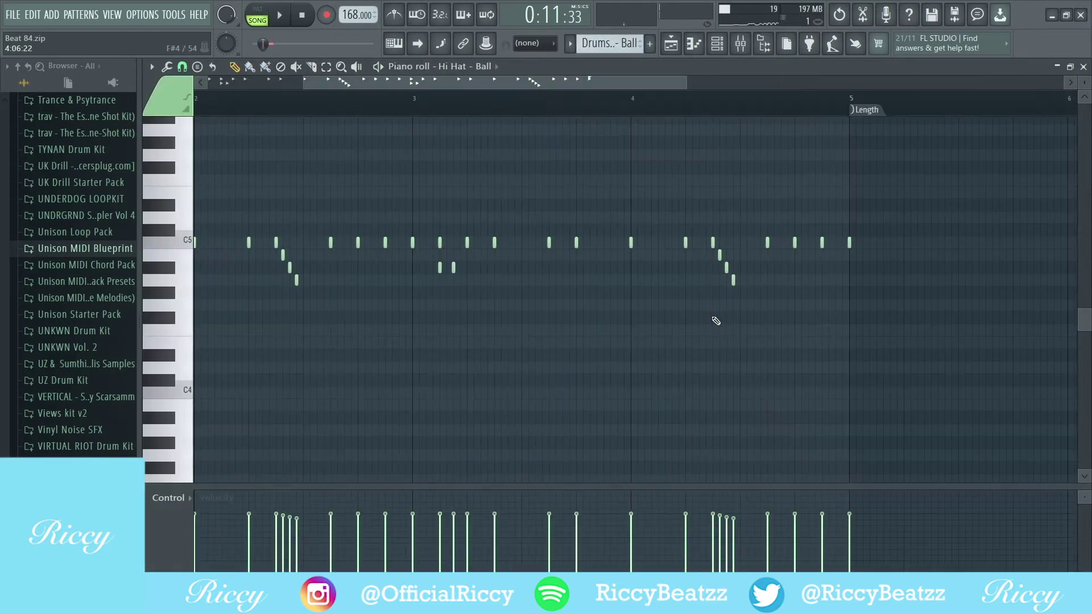
drag(519, 82, 428, 74)
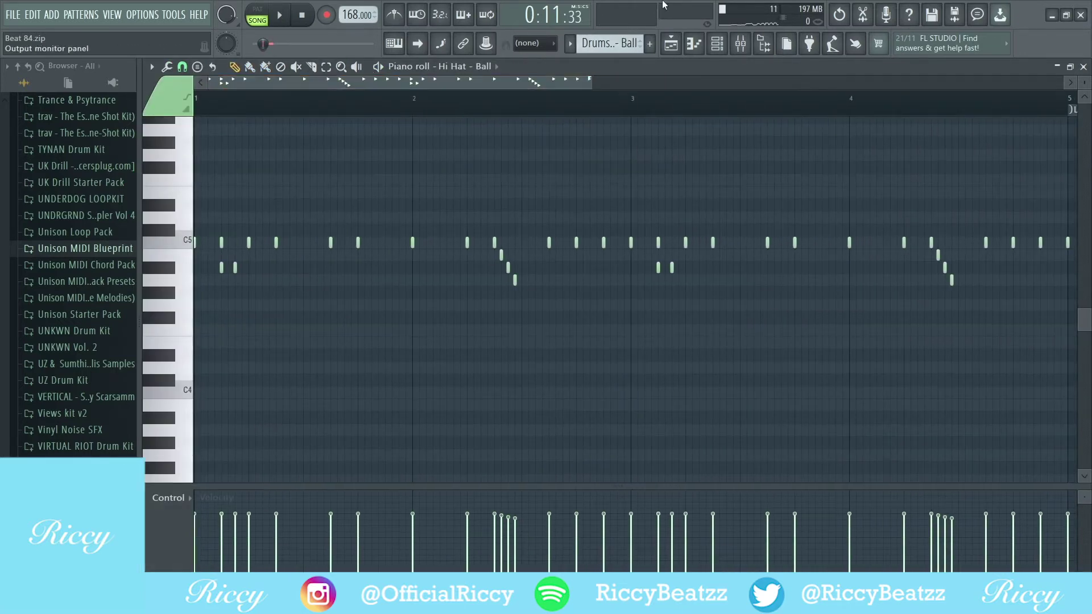
click(676, 42)
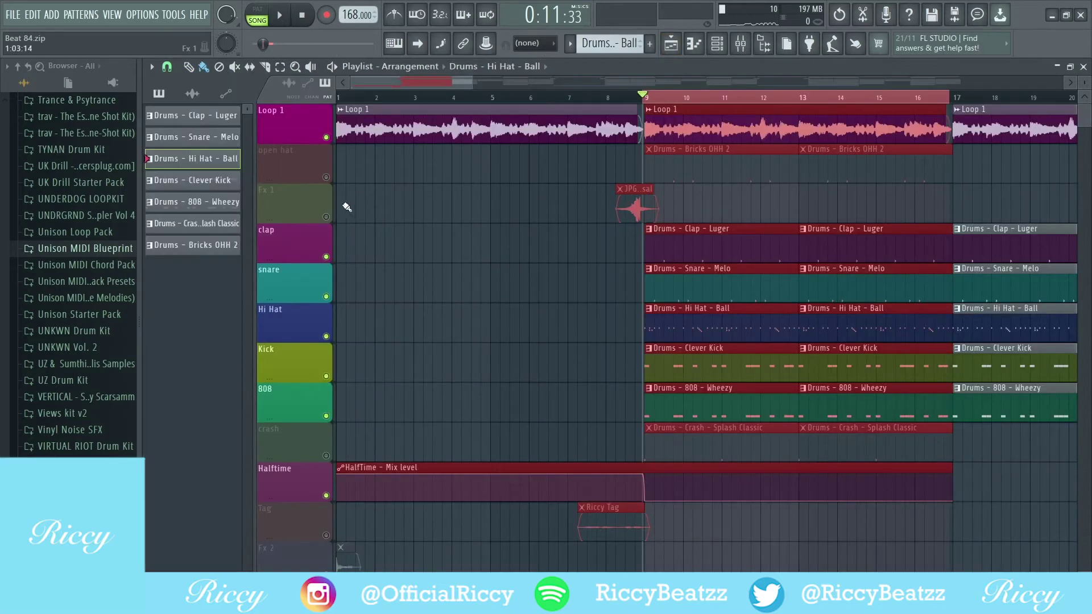
Unmute the open hat track and play the selected bars
click(326, 177)
key(space)
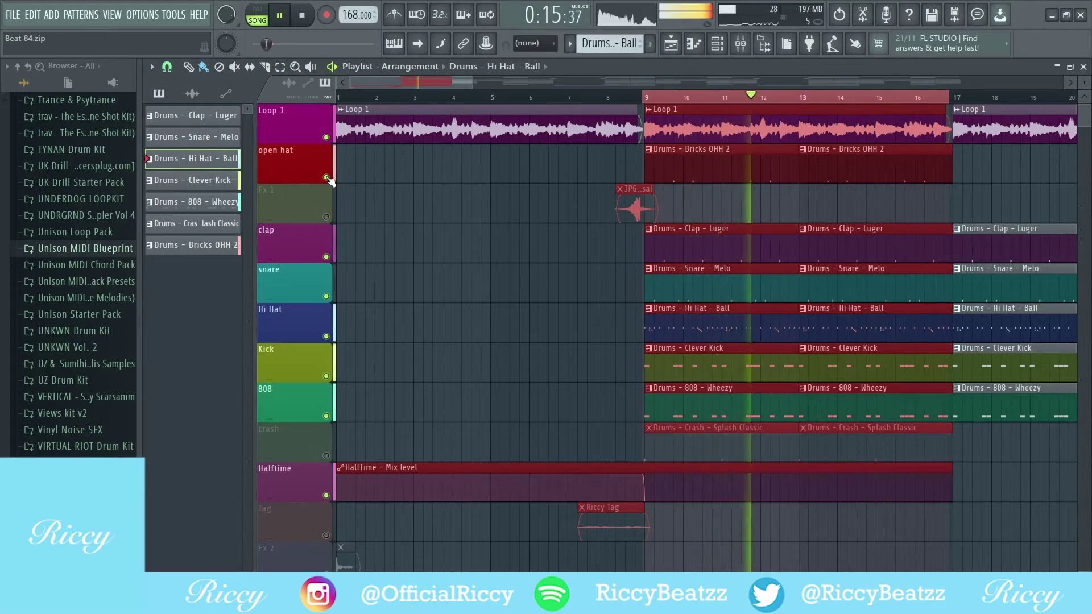
key(space)
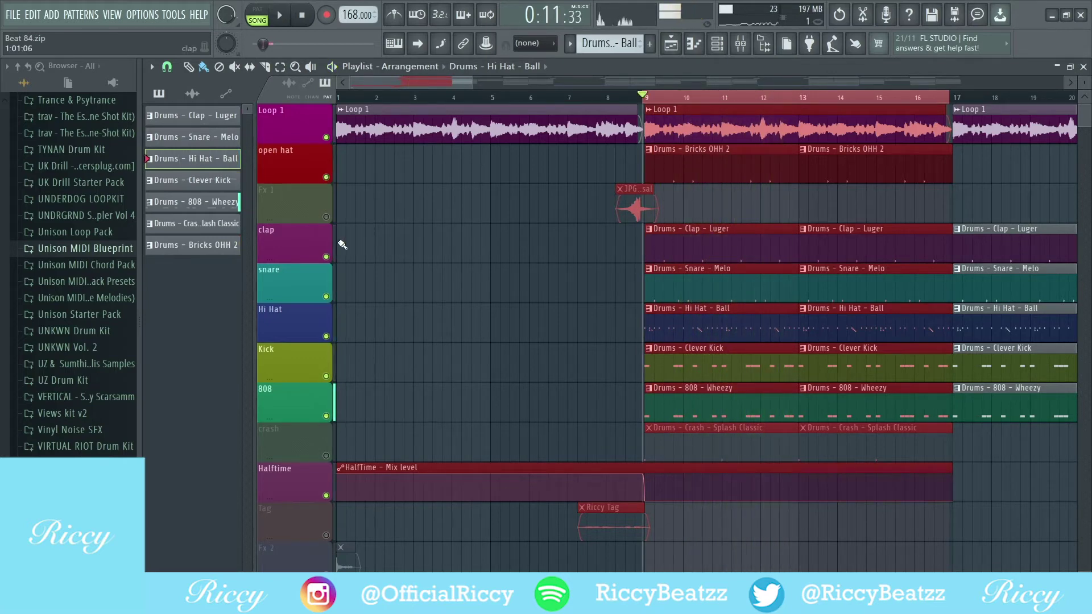
Play the selected bars with the crash track unmuted, and clear the time selection
click(326, 456)
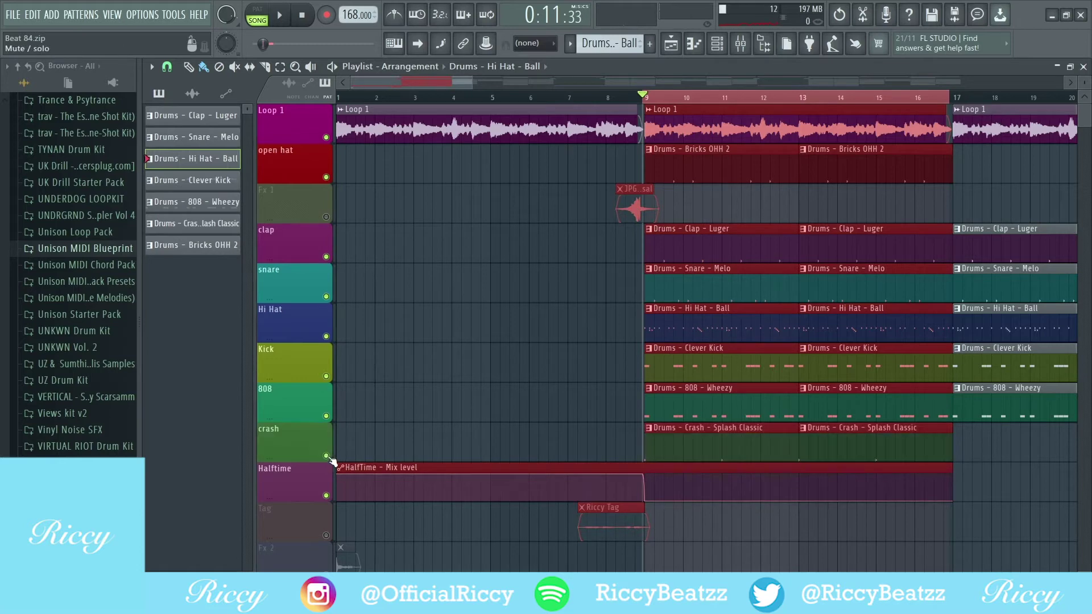
key(space)
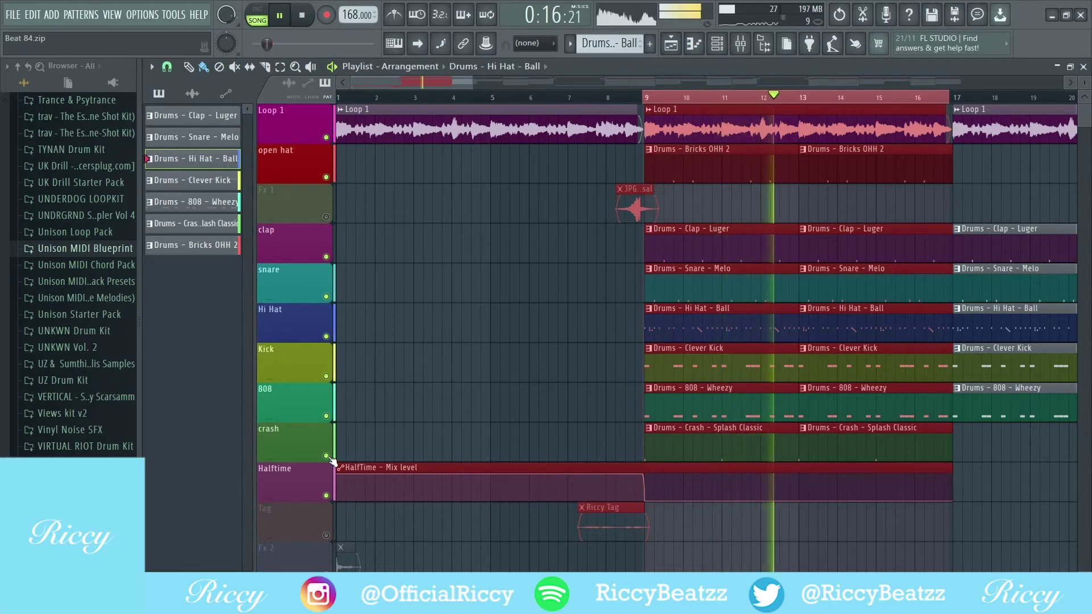
key(space)
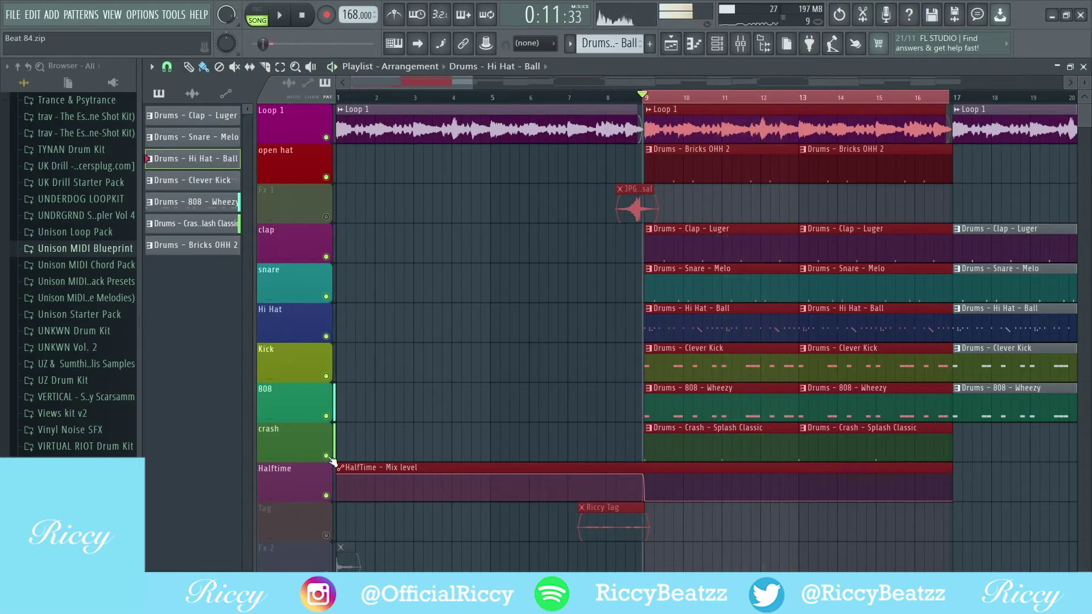
click(755, 102)
Inspect the mixer effects on the Loop 1, Kick, crash, open hat, Fx 1, 808 and Master tracks
click(742, 48)
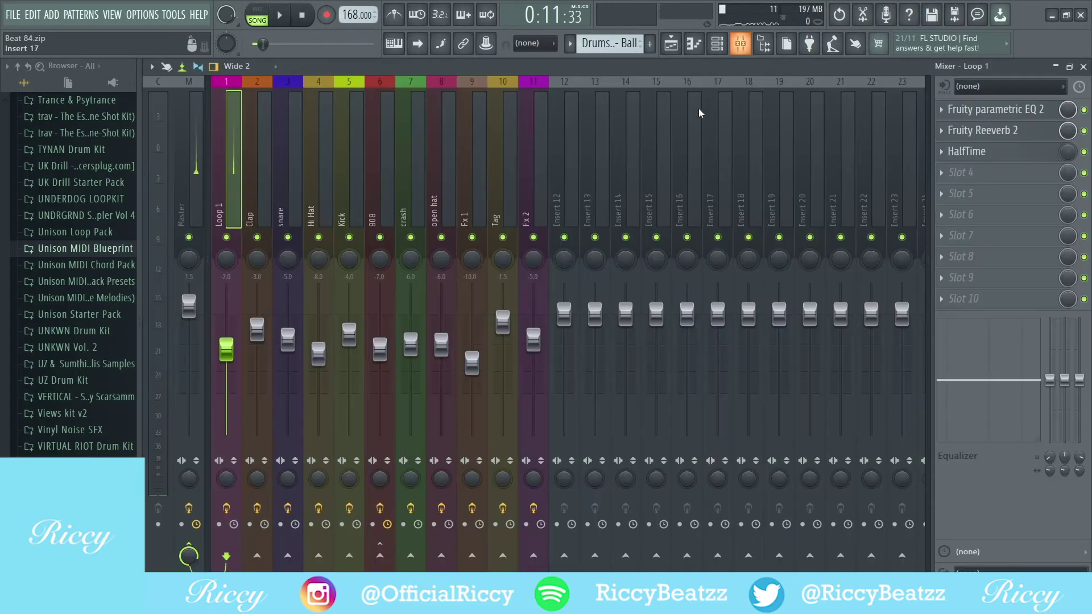
click(351, 82)
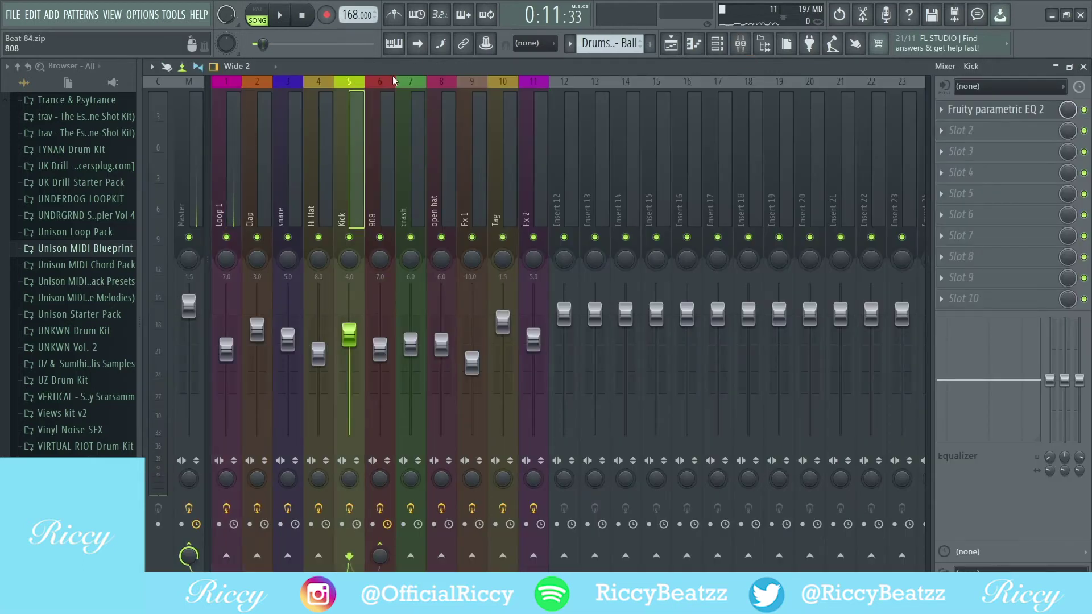
click(413, 81)
click(450, 85)
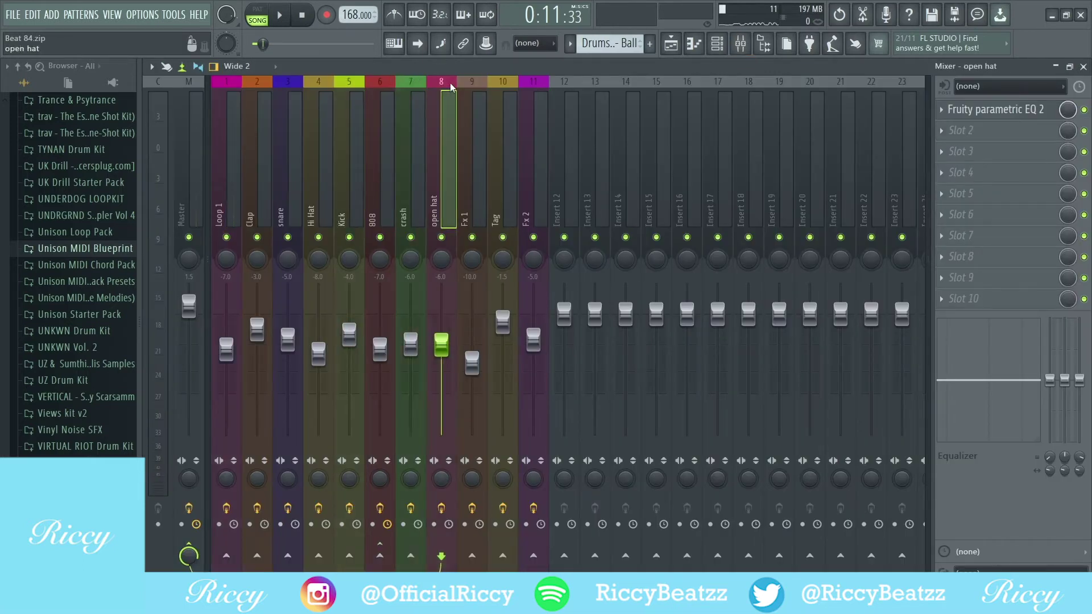
click(482, 84)
click(391, 93)
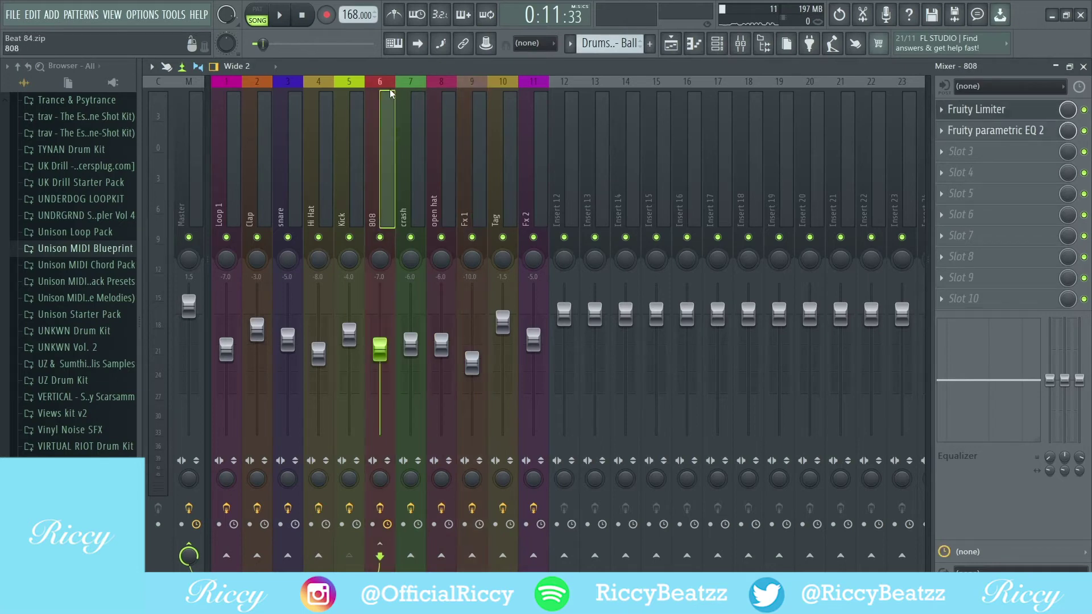
click(191, 95)
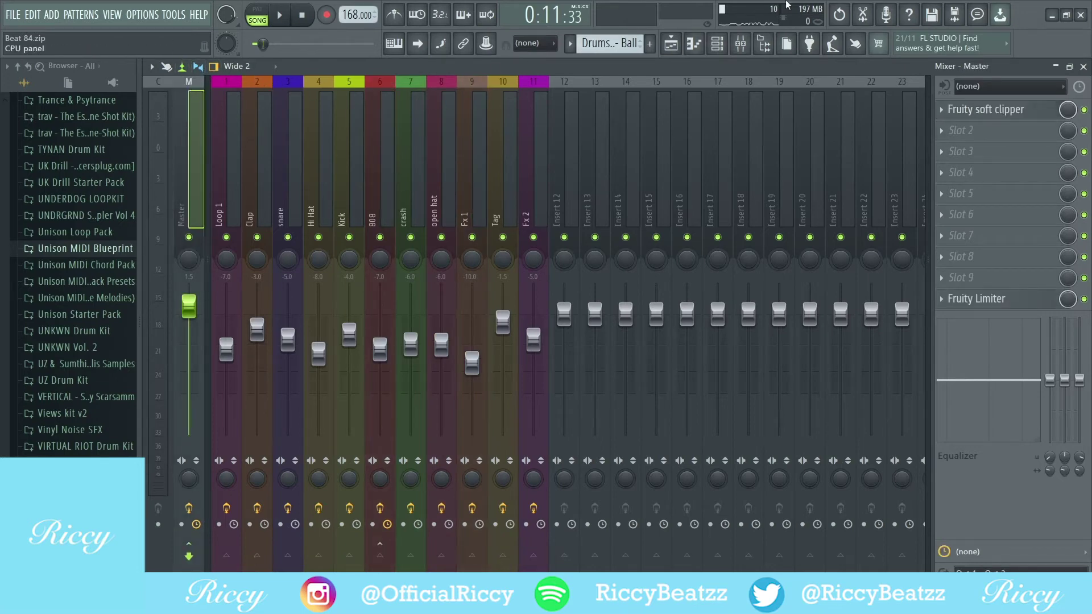
Unmute the Fx 1 track in the playlist and play the transition into the drum section
click(672, 44)
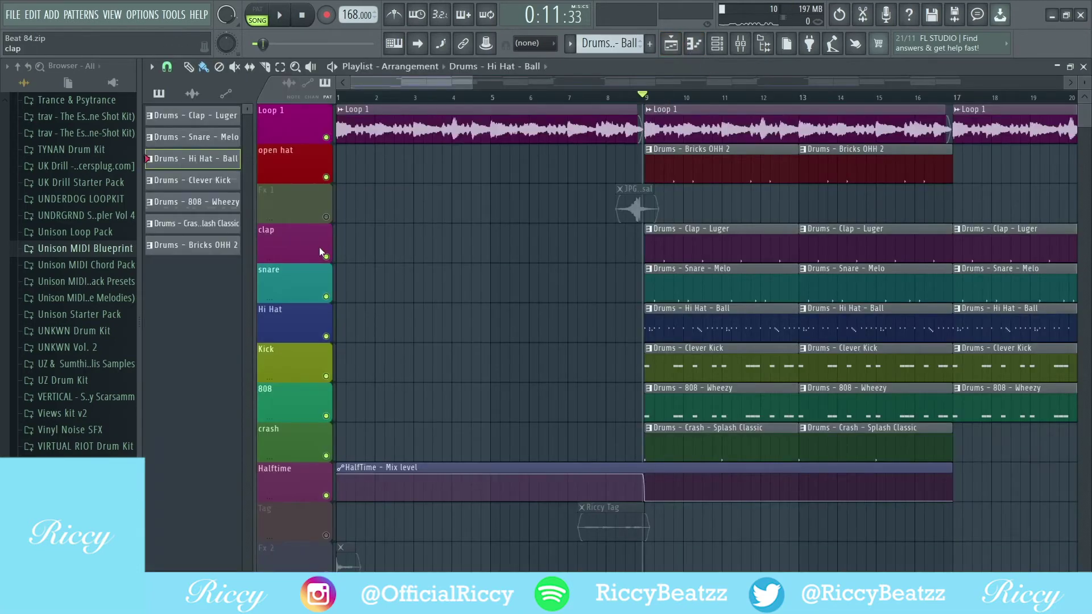
click(332, 215)
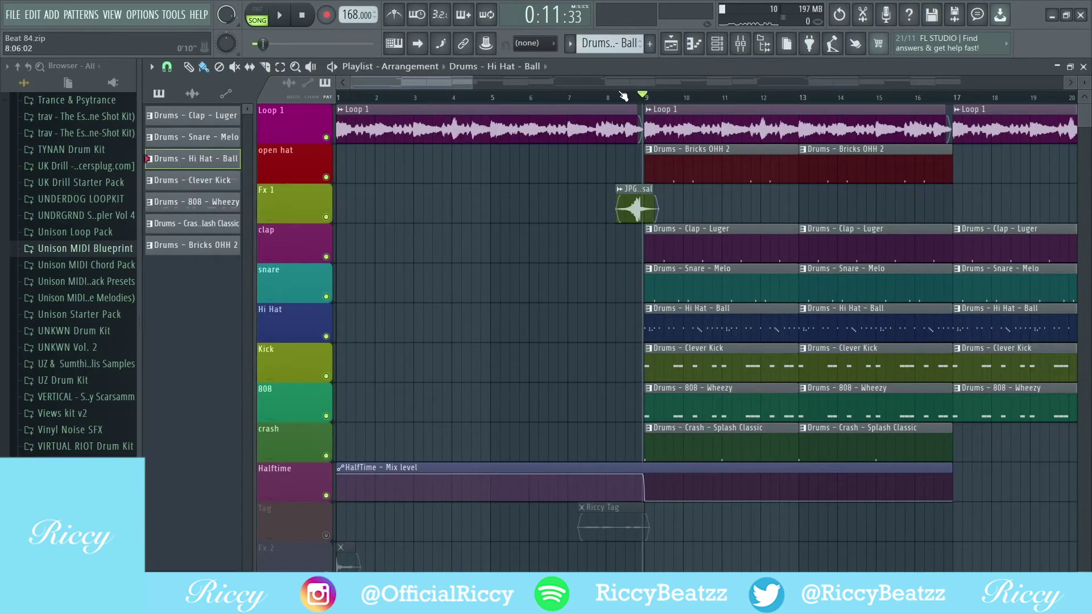
key(space)
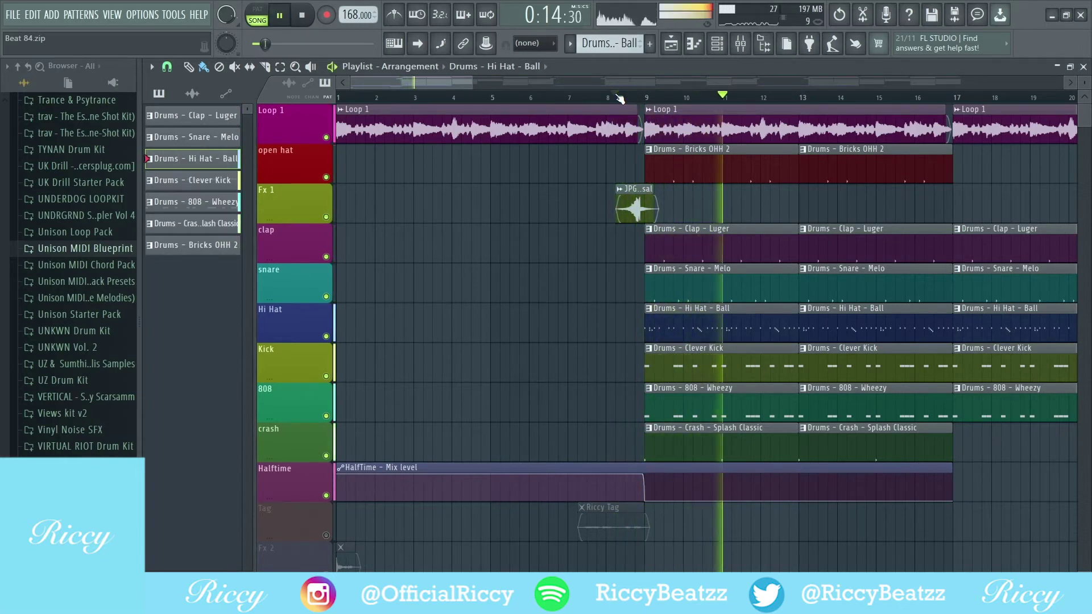
Stop playback, unmute the Fx 2 track in the playlist, and audition it from the start of the song
key(space)
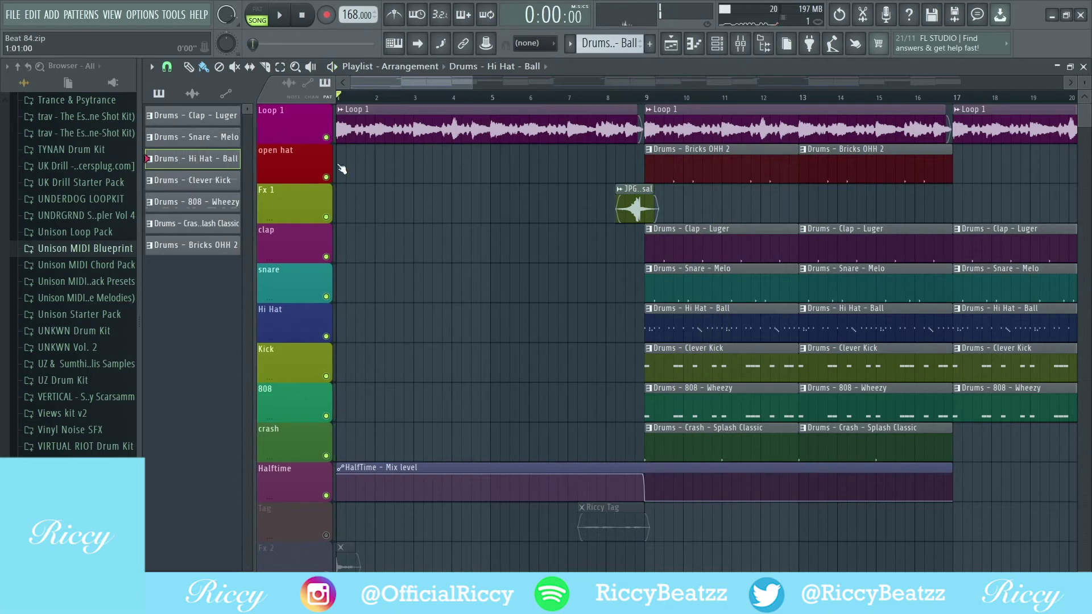
click(326, 575)
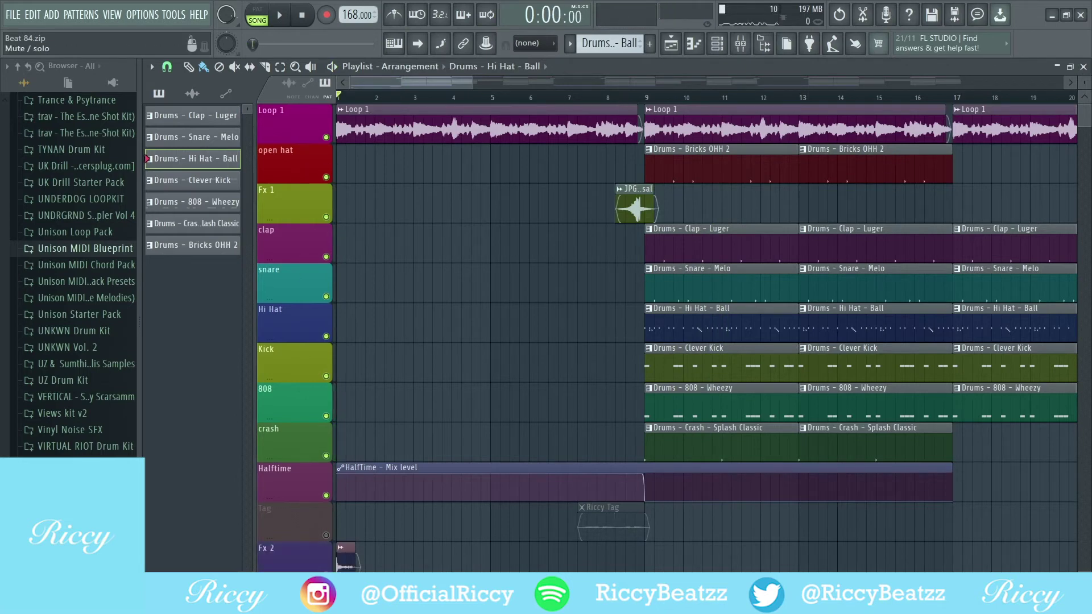
key(space)
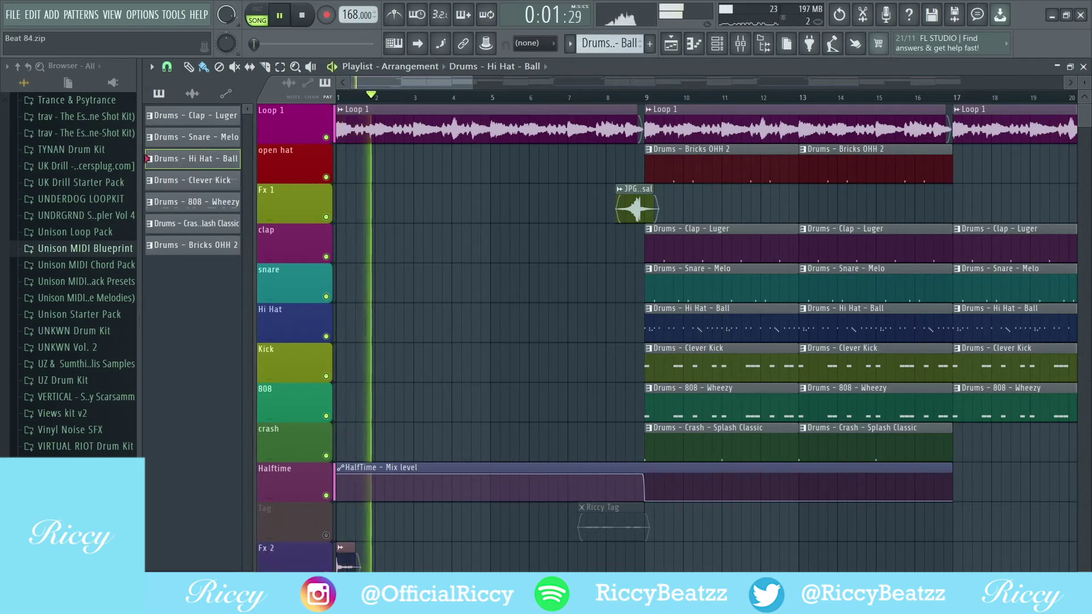
key(space)
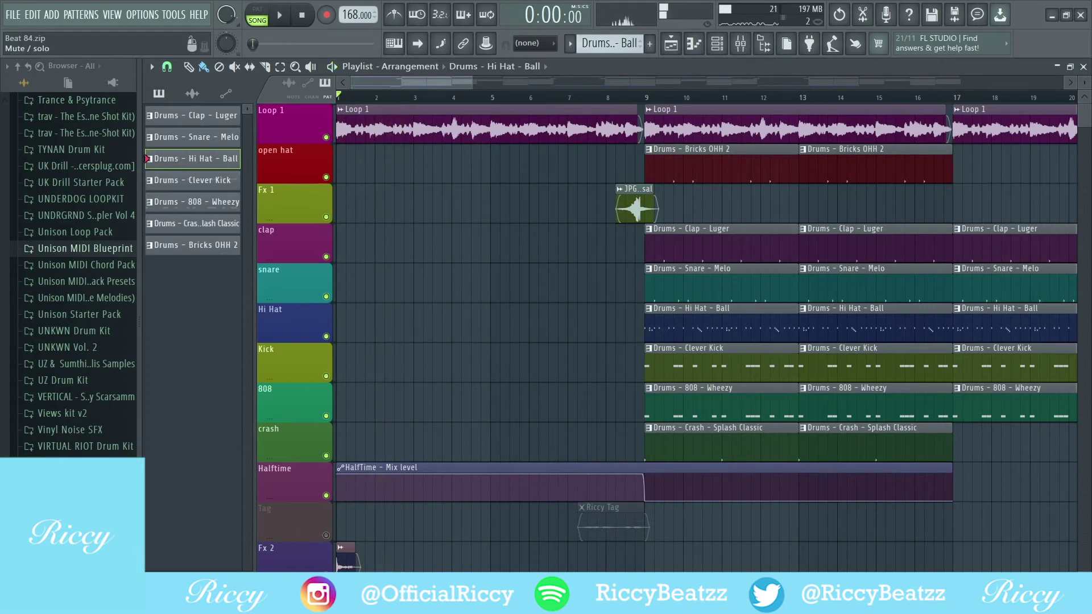
Unmute the Tag track and play the full arrangement from the beginning with all tracks active, stopping partway through
click(326, 535)
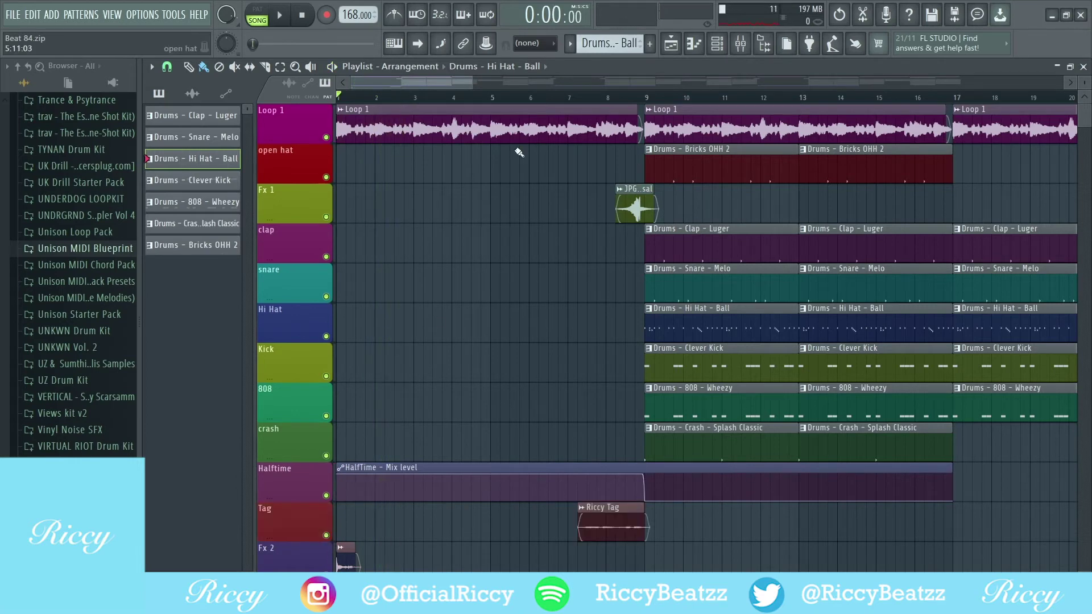
drag(469, 77, 1043, 130)
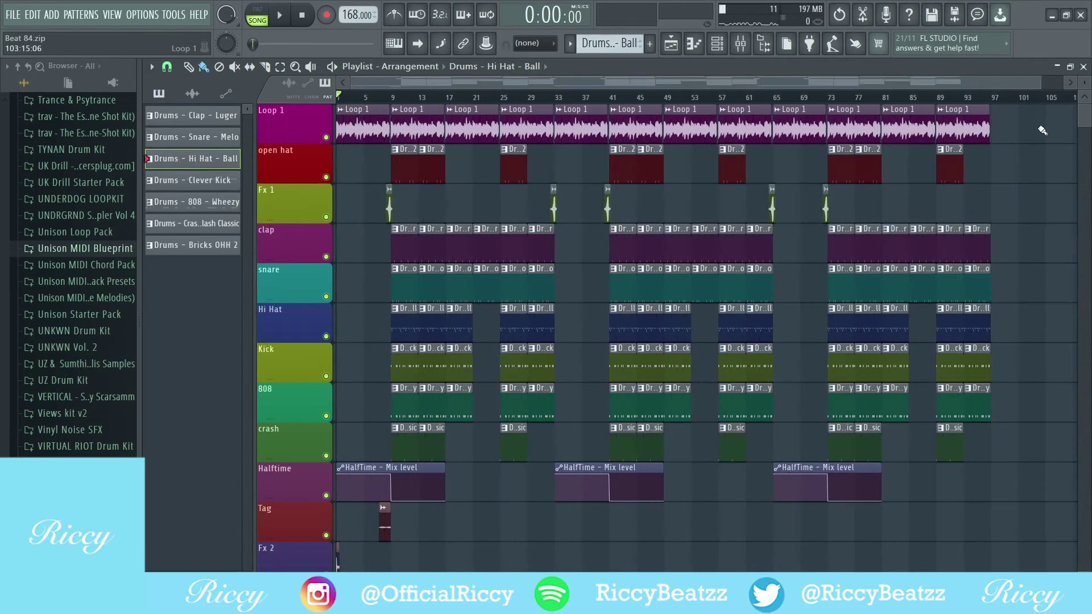
key(space)
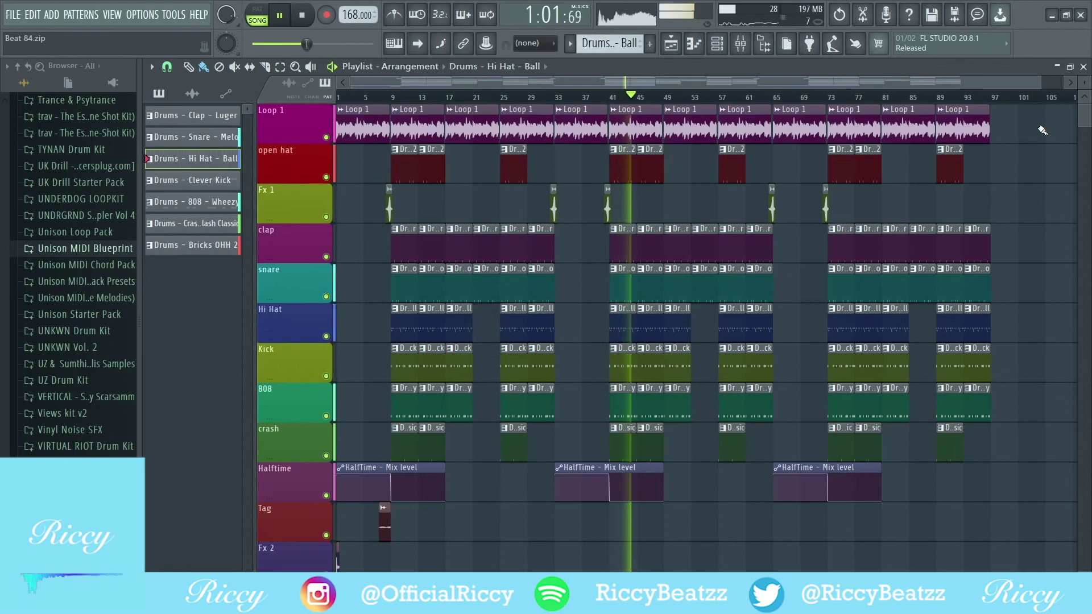
key(space)
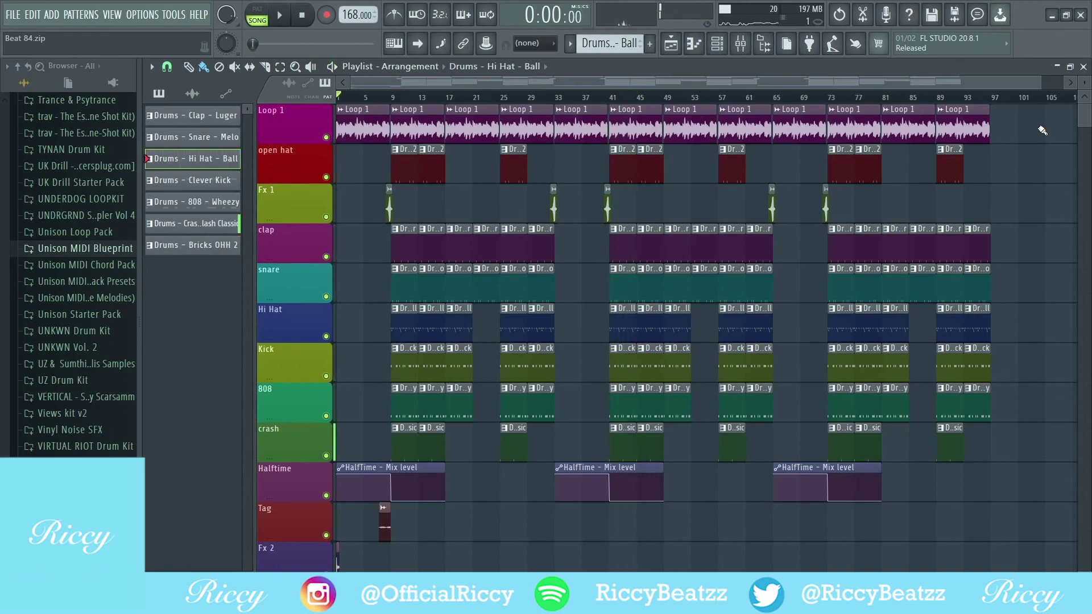